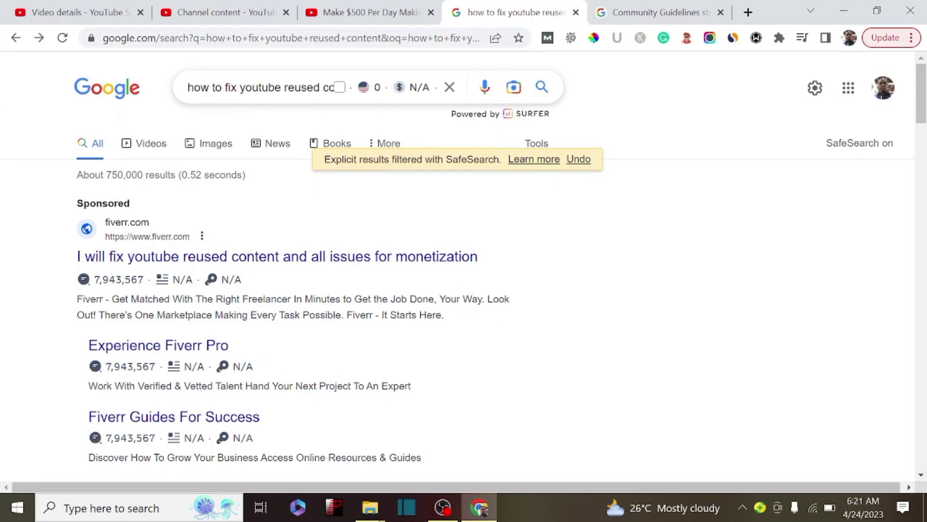
Play 'How to Fix Reused Content on YouTube 2022 (Full Guide)' from its 01:59 Remake a New Video moment
drag(188, 87, 337, 95)
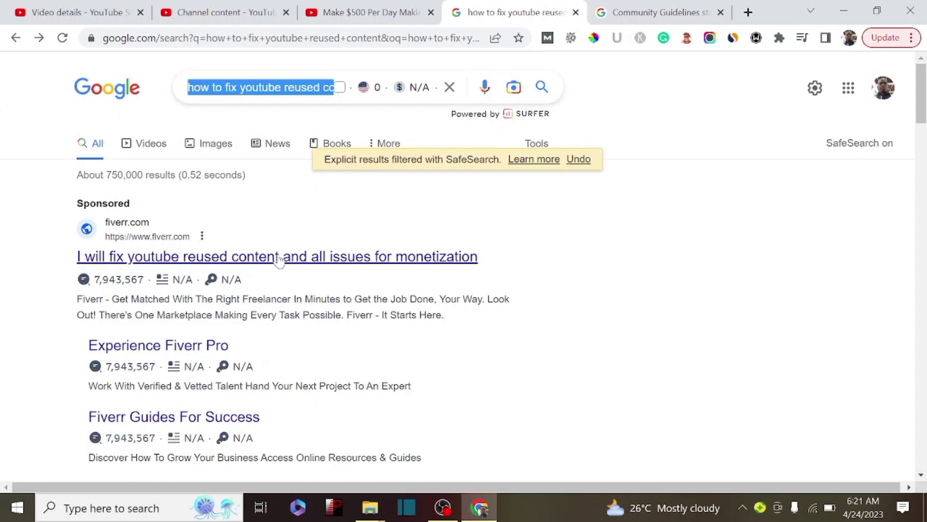
scroll(282, 217, down, 3)
scroll(283, 217, down, 5)
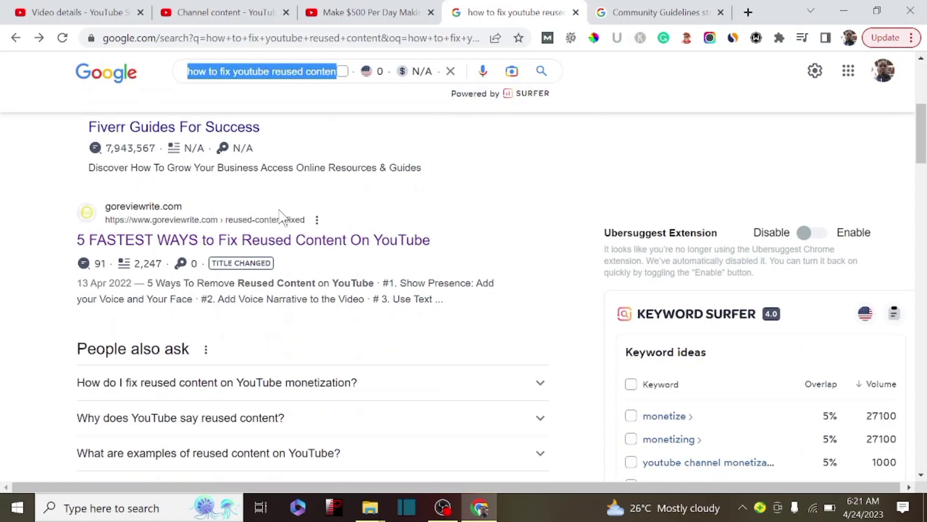
scroll(220, 201, down, 6)
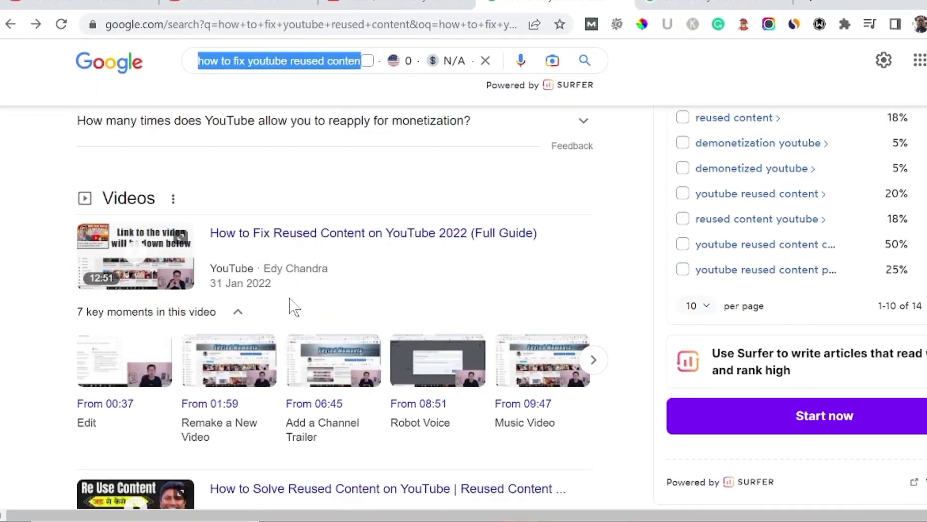
scroll(290, 305, down, 2)
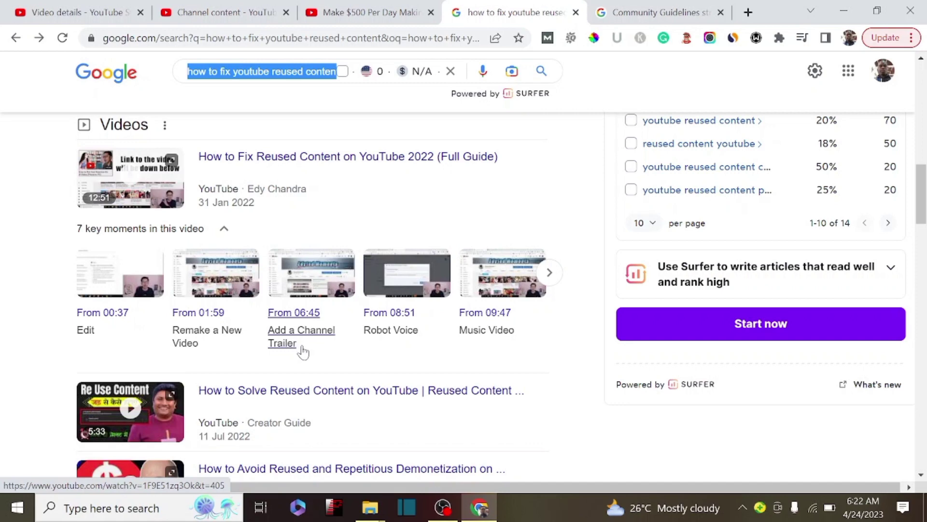
click(556, 278)
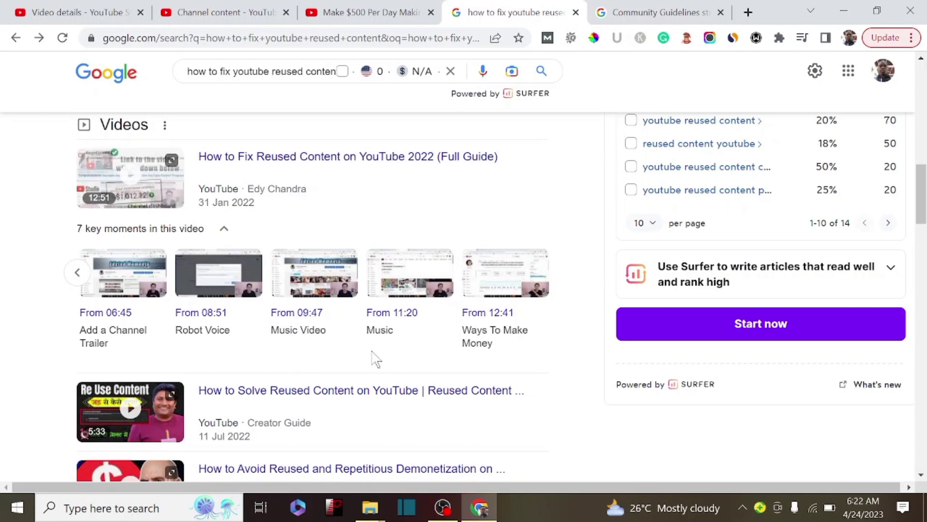
click(79, 273)
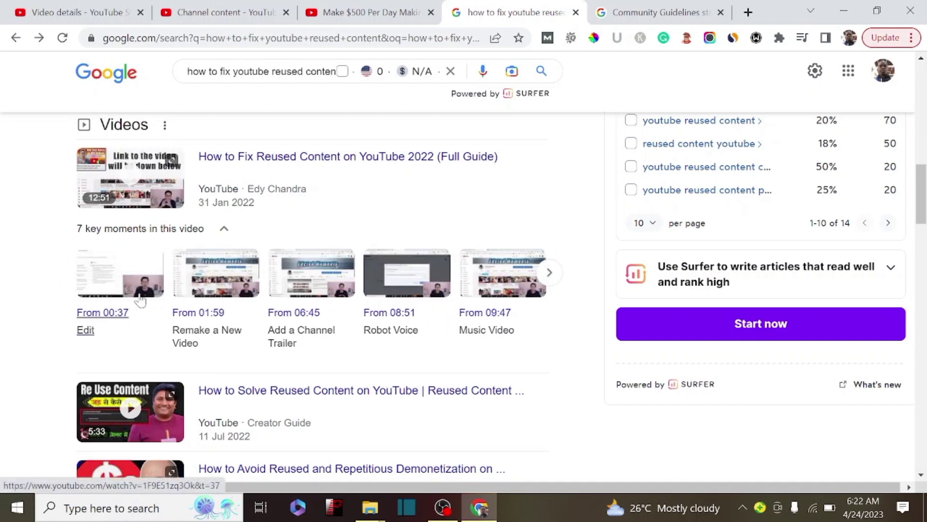
click(191, 342)
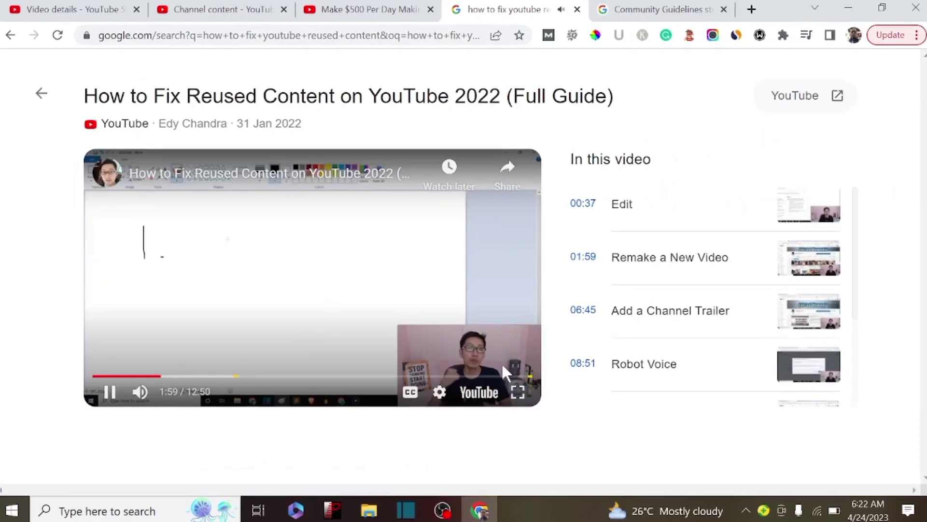
Browse the preview's key moments, then go to Video details for the $8,863 passive income video
scroll(627, 340, down, 3)
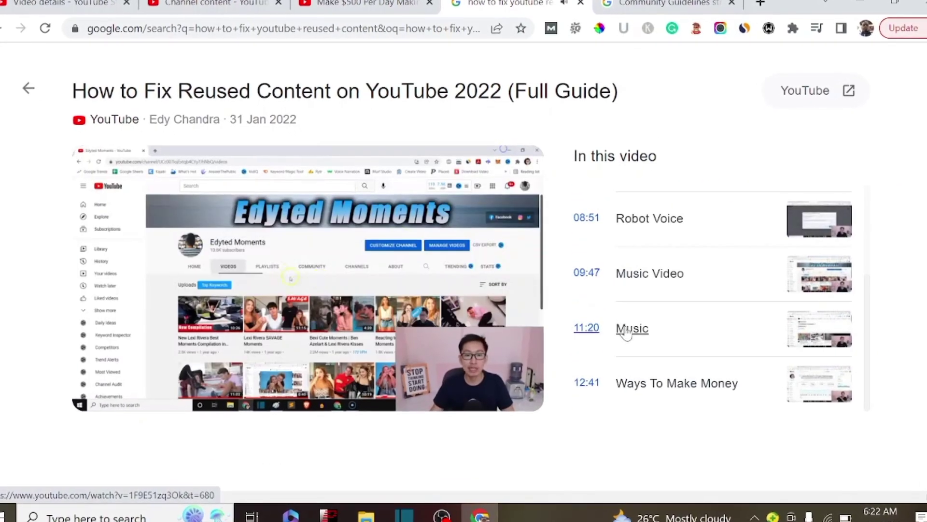
scroll(680, 312, up, 3)
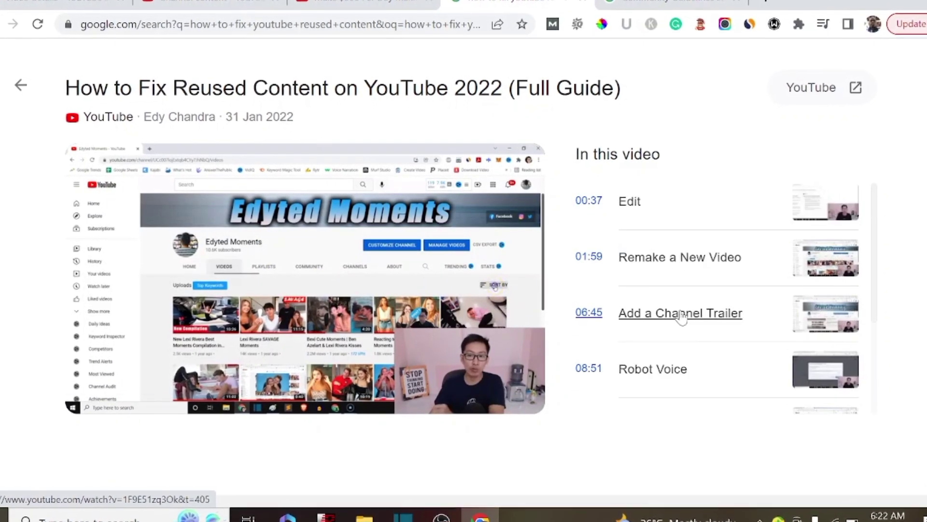
scroll(673, 263, down, 3)
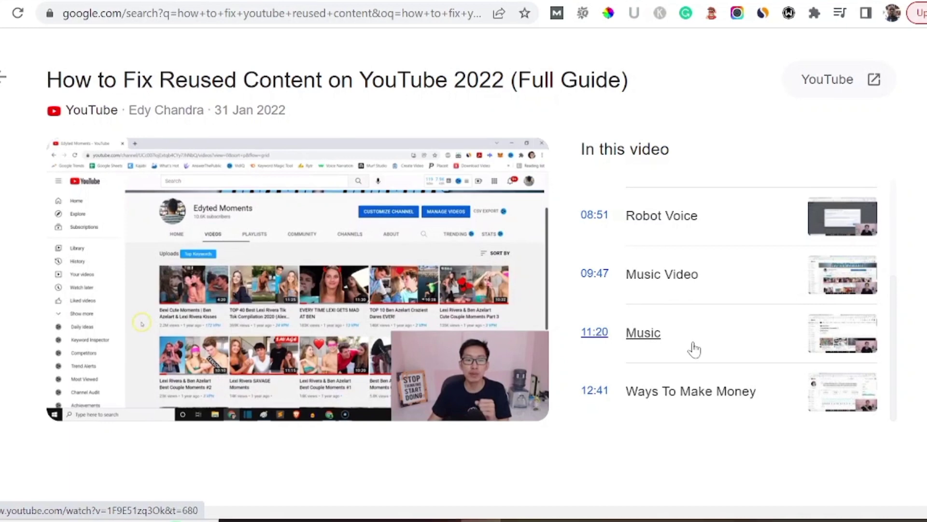
scroll(678, 387, up, 3)
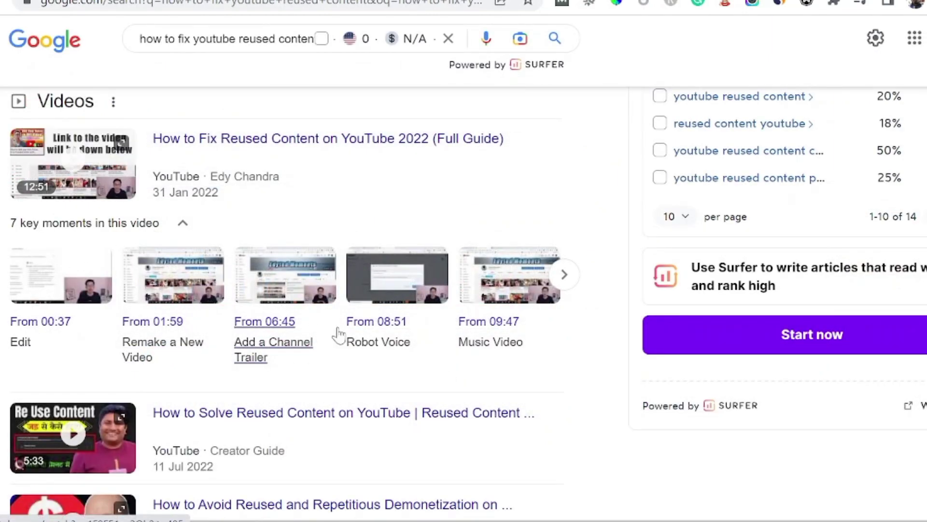
scroll(338, 333, up, 3)
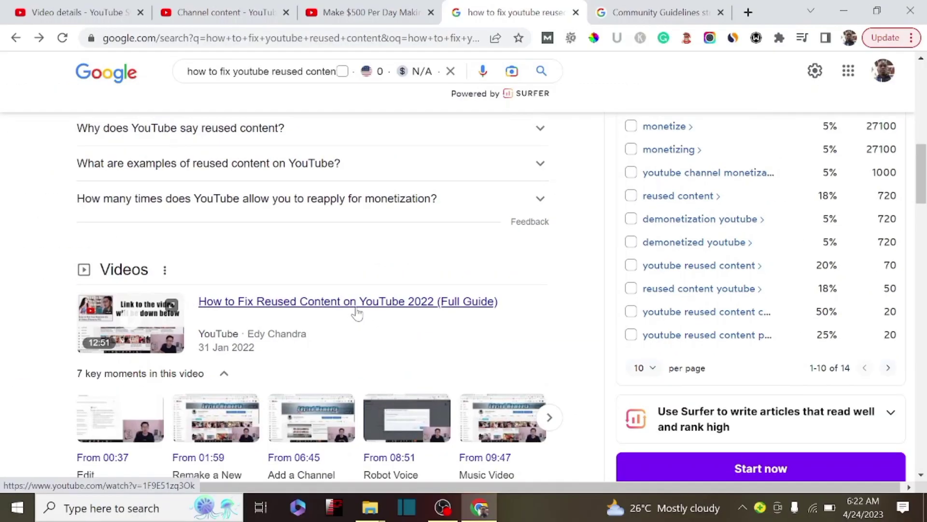
scroll(357, 312, down, 3)
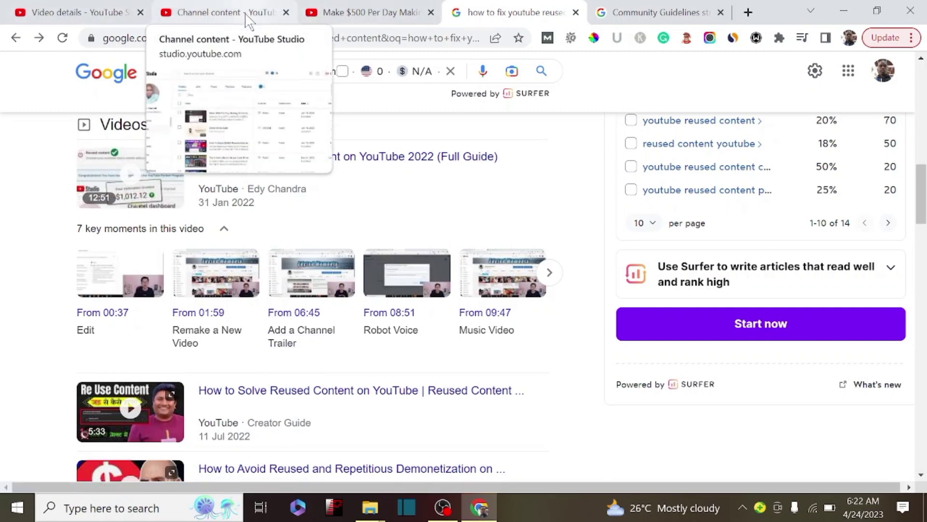
click(344, 12)
click(108, 10)
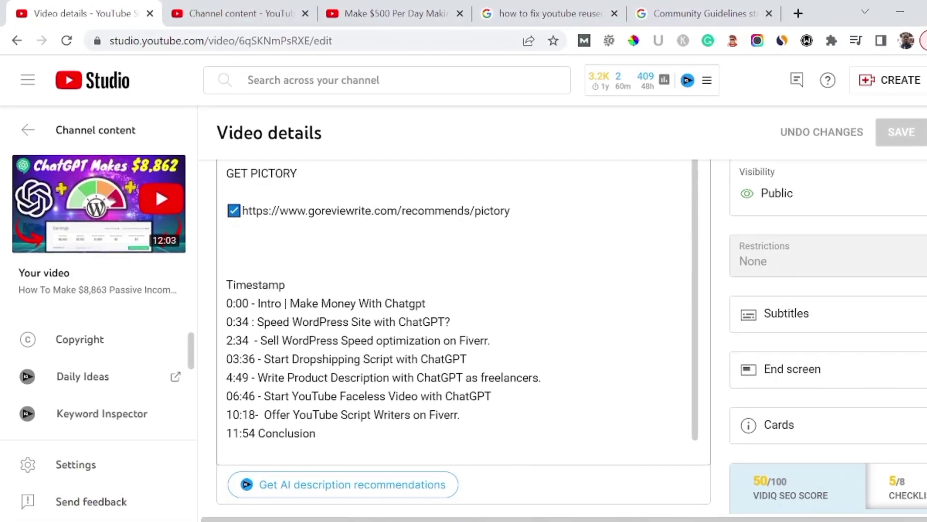
drag(254, 307, 242, 324)
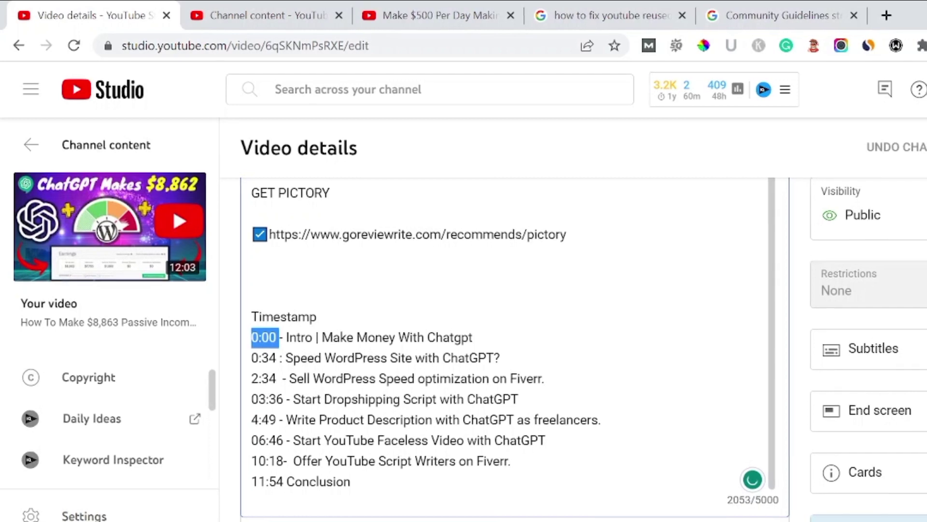
click(297, 332)
drag(290, 342, 474, 342)
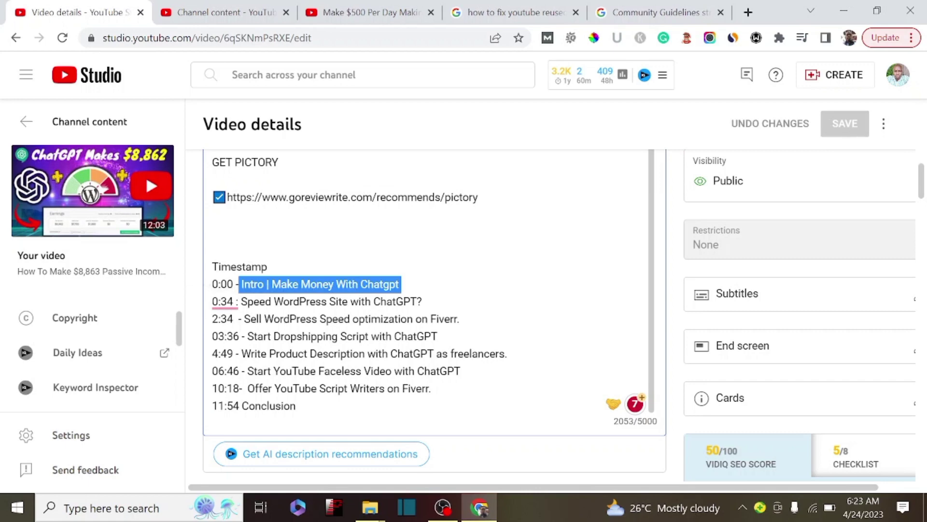
click(374, 284)
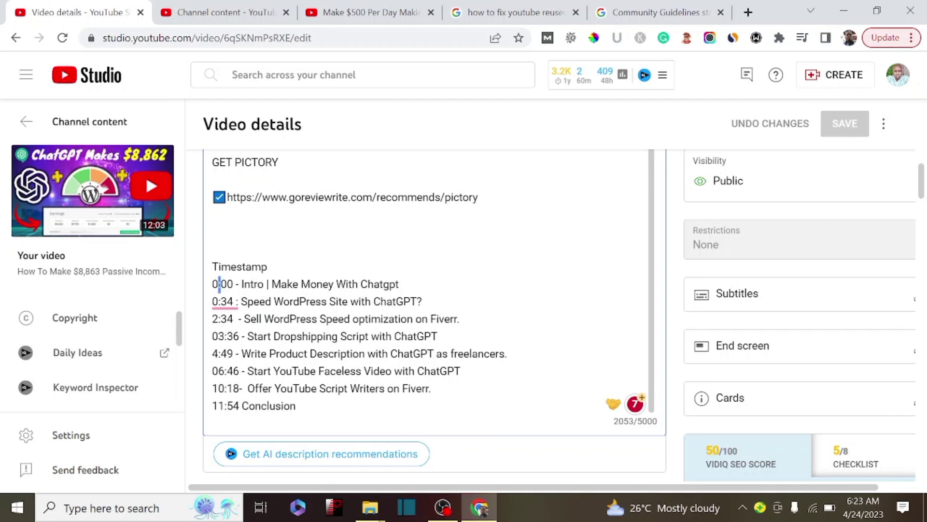
Leave 'Allow automatic chapters and key moments' checked after toggling it off and back on
scroll(435, 314, down, 8)
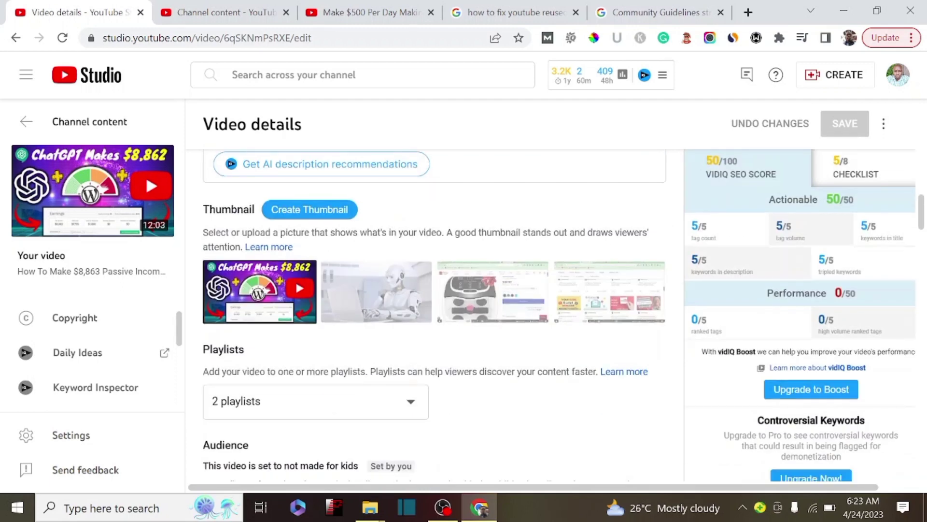
scroll(434, 314, up, 6)
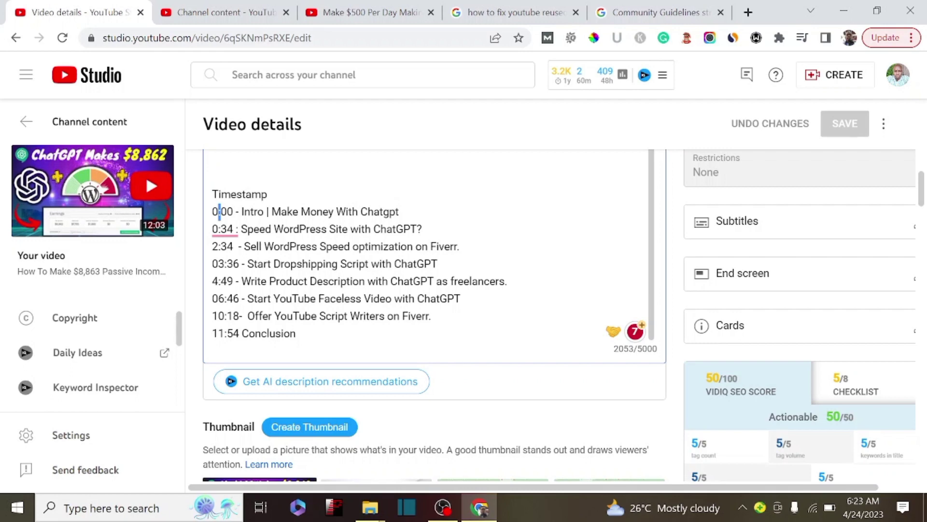
scroll(310, 352, down, 9)
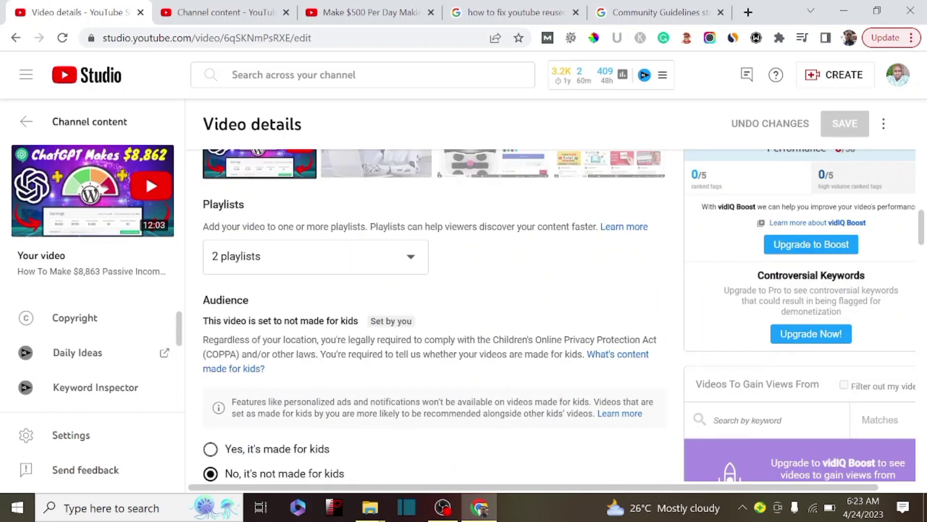
scroll(307, 351, down, 12)
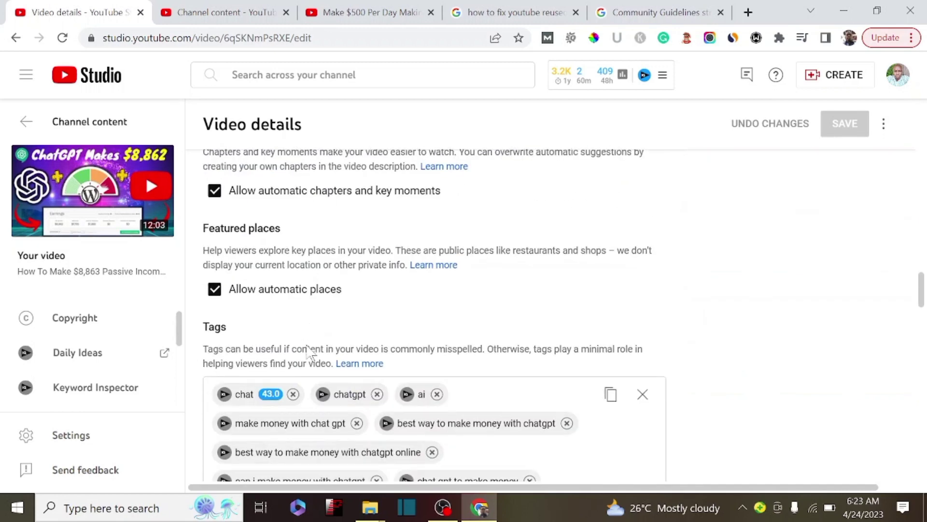
scroll(309, 351, down, 1)
scroll(309, 352, up, 3)
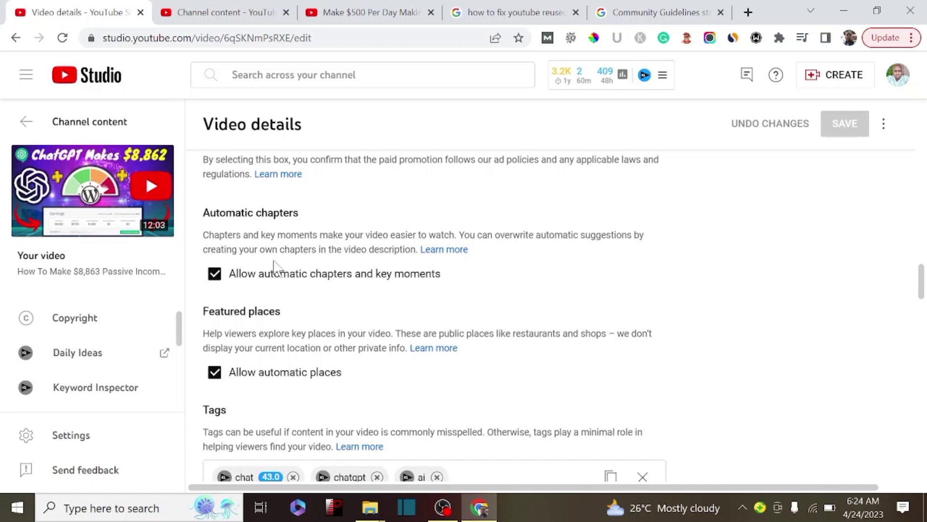
scroll(374, 285, up, 3)
scroll(379, 294, down, 3)
scroll(250, 288, down, 2)
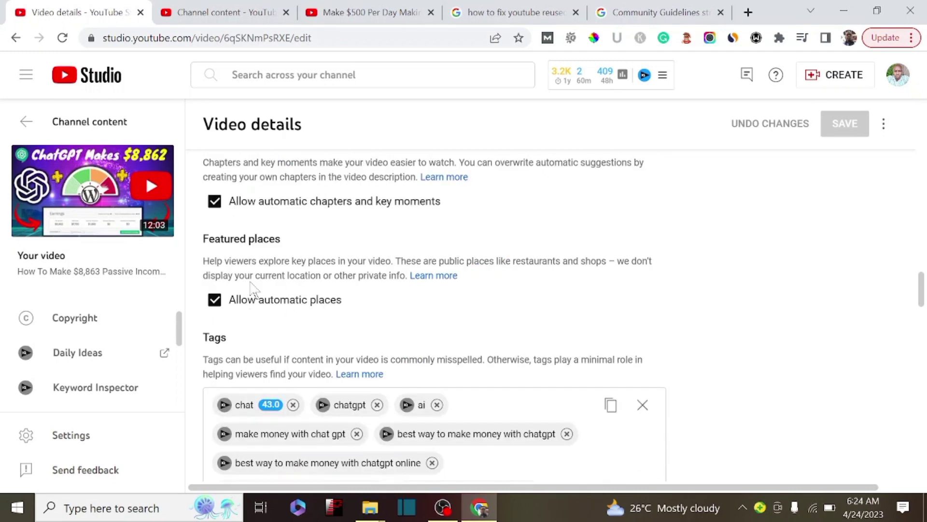
scroll(254, 291, up, 2)
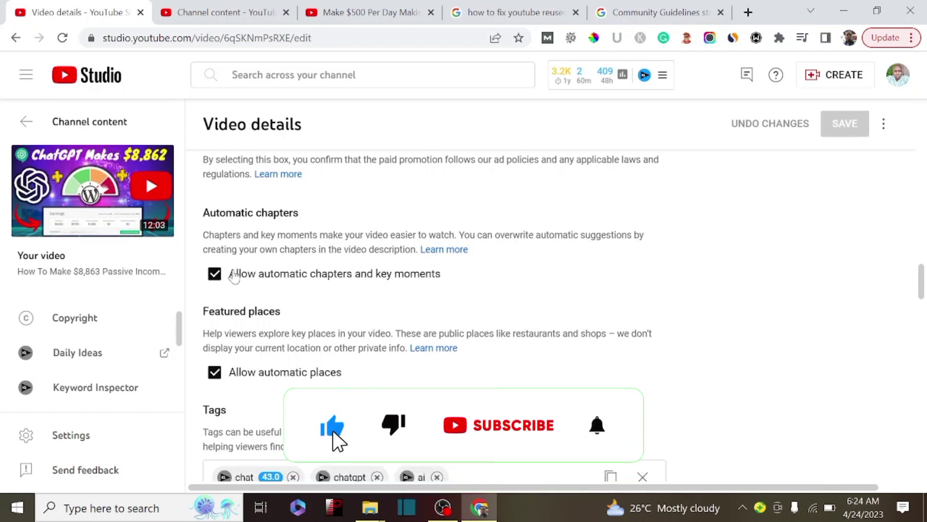
drag(237, 274, 231, 281)
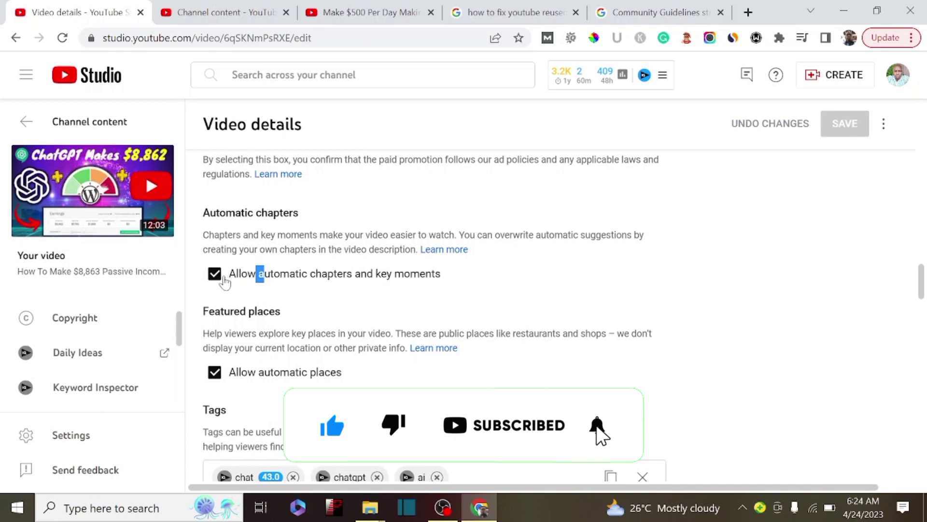
click(225, 282)
click(223, 282)
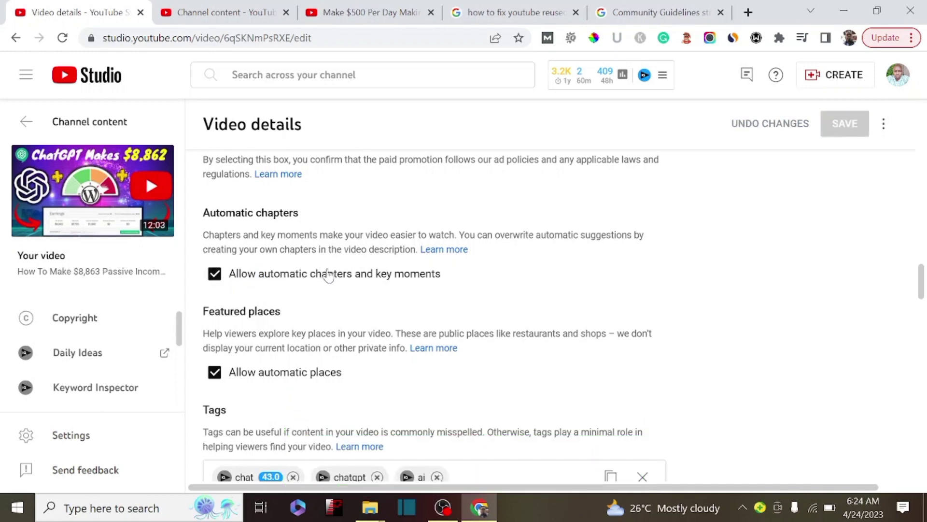
Go to the Channel content list of the channel's uploaded videos
scroll(369, 289, up, 2)
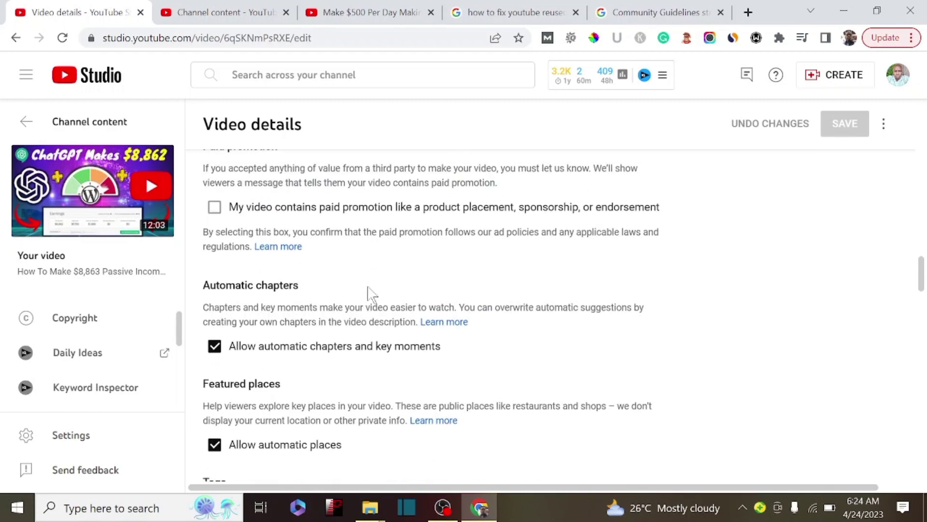
scroll(372, 293, up, 15)
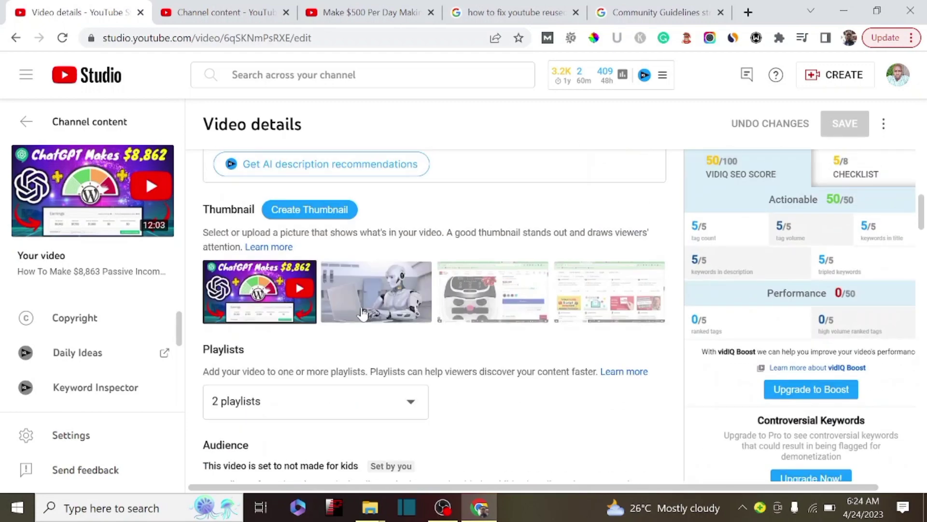
click(476, 12)
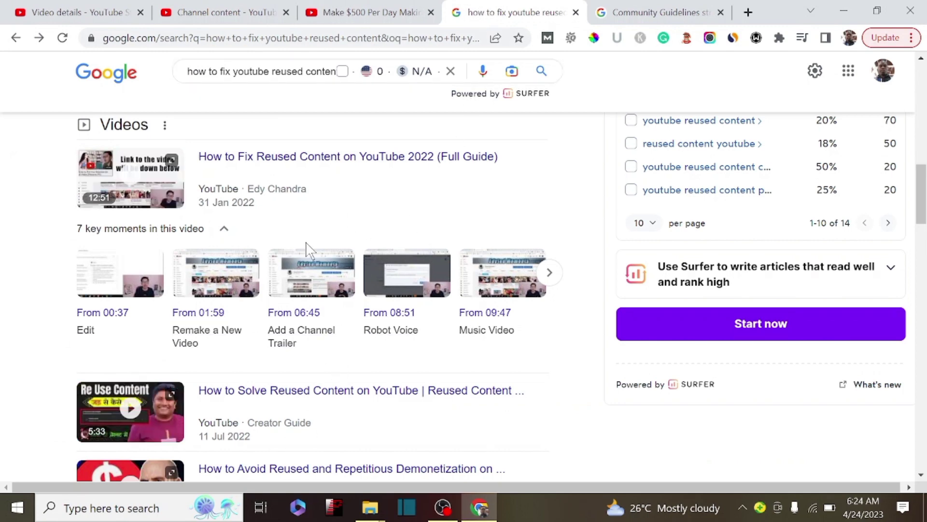
scroll(349, 279, up, 5)
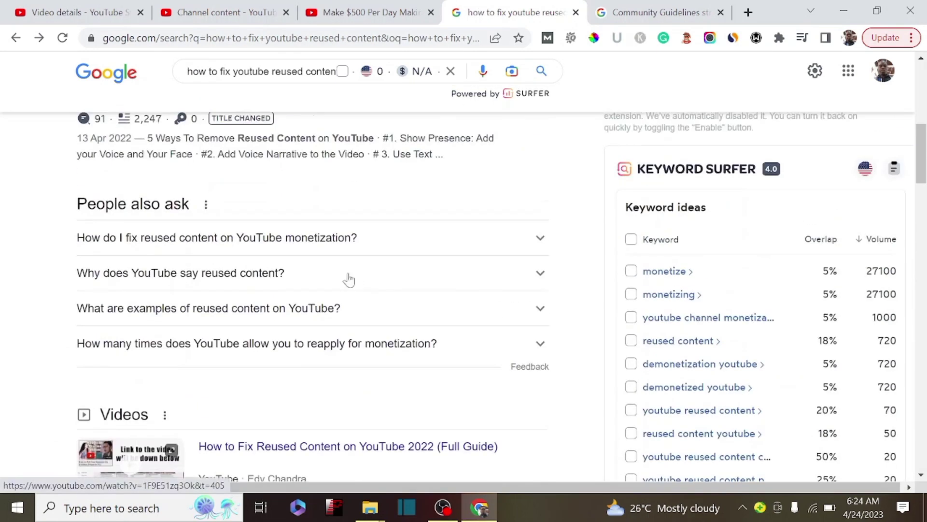
click(359, 13)
click(181, 11)
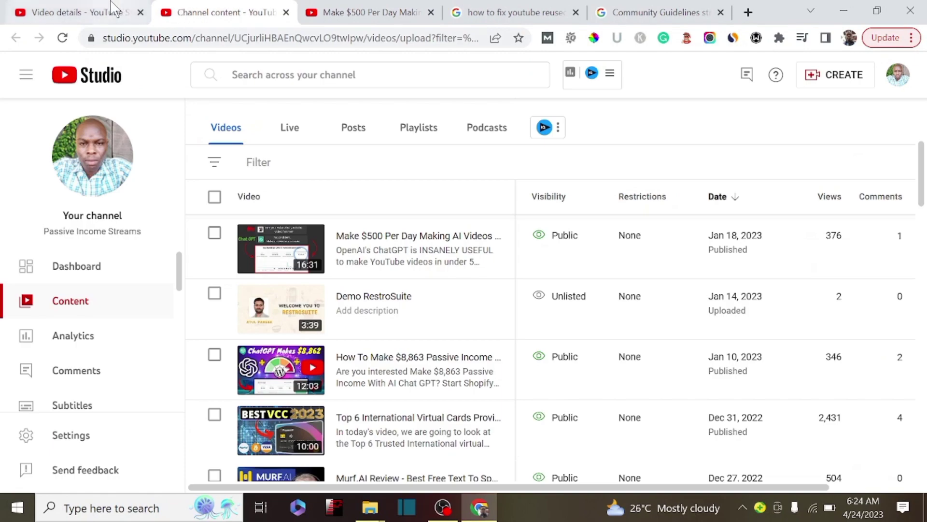
Return to Video details and review the chapter timestamps in the Description box
click(95, 12)
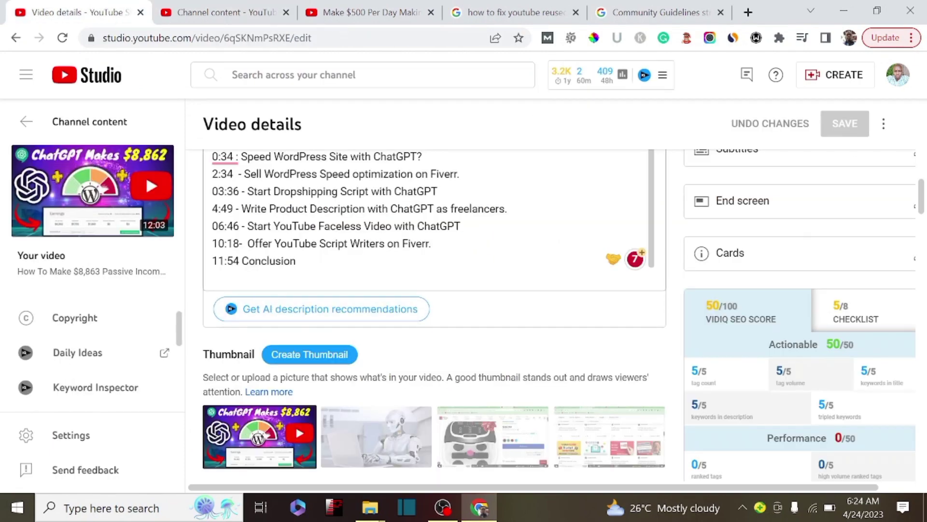
drag(296, 261, 215, 156)
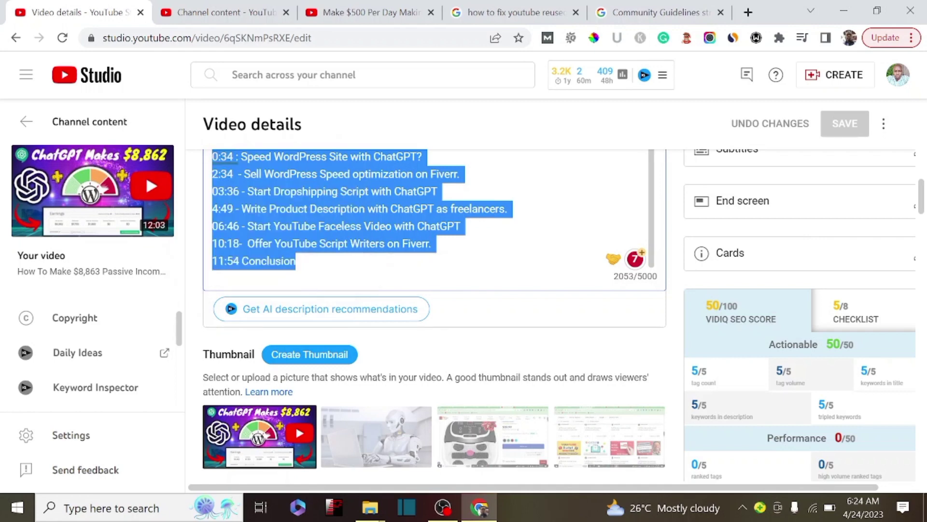
click(296, 260)
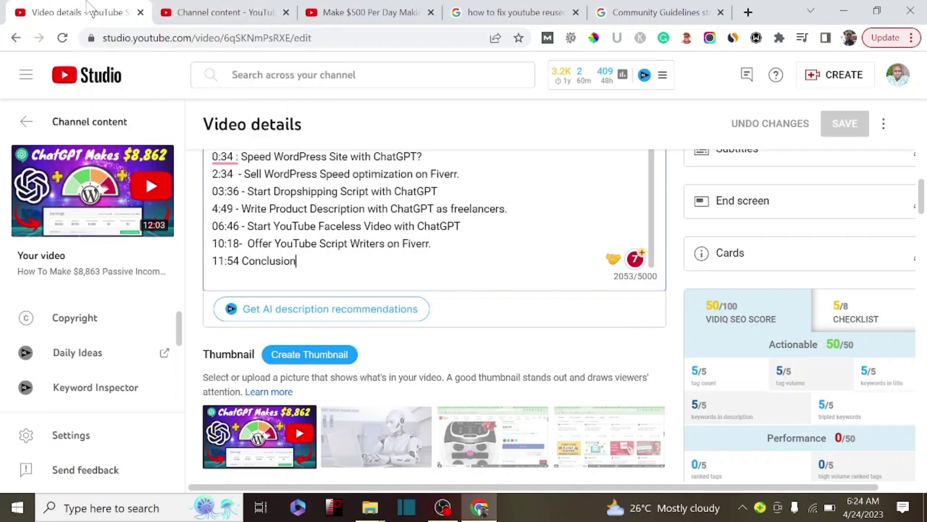
scroll(217, 111, up, 10)
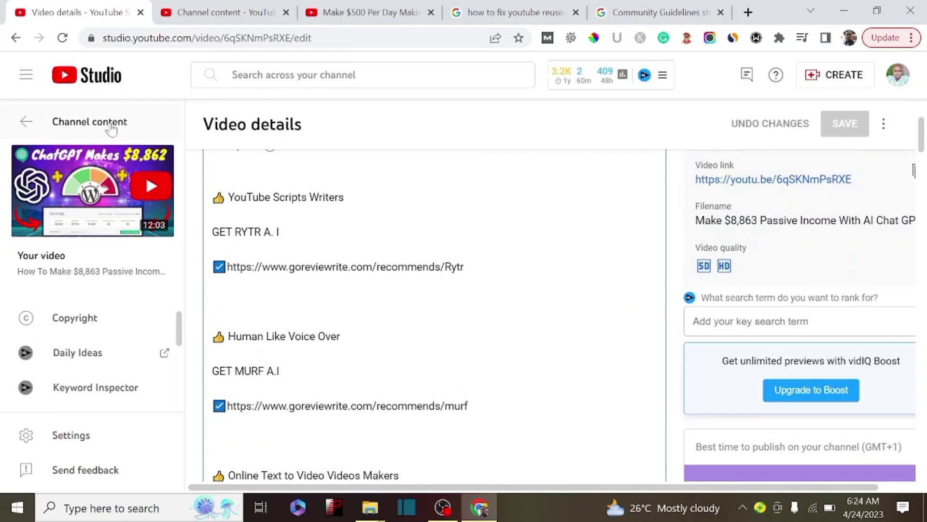
Go from Channel content to the Dashboard showing 1 active Community Guidelines strike
click(23, 124)
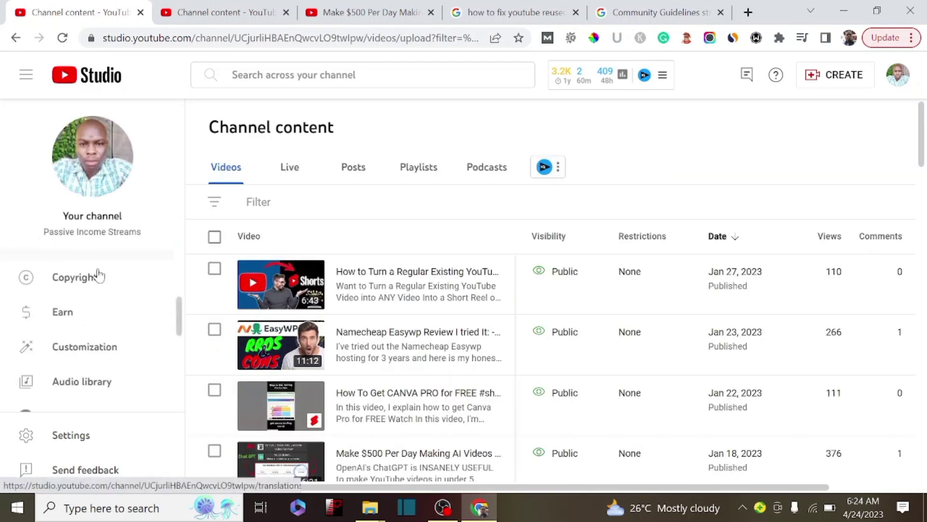
scroll(180, 325, up, 1)
scroll(179, 325, up, 3)
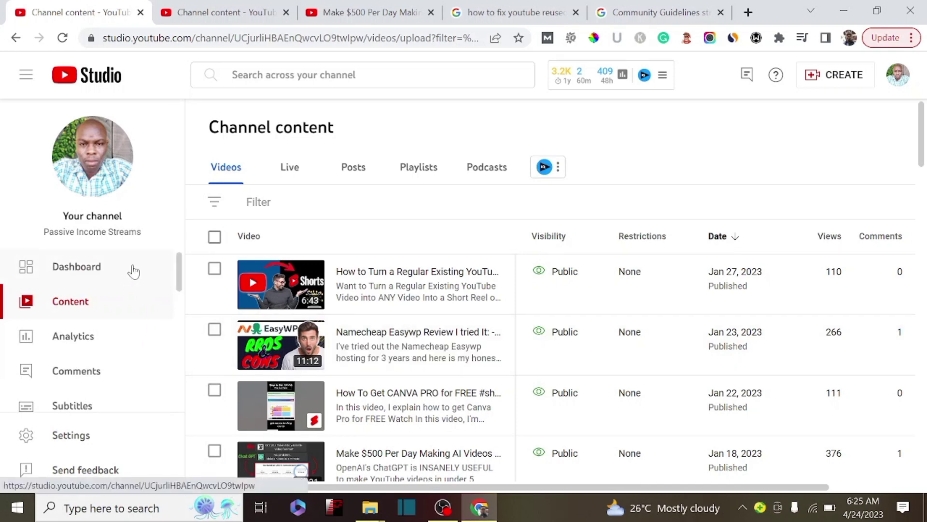
click(133, 271)
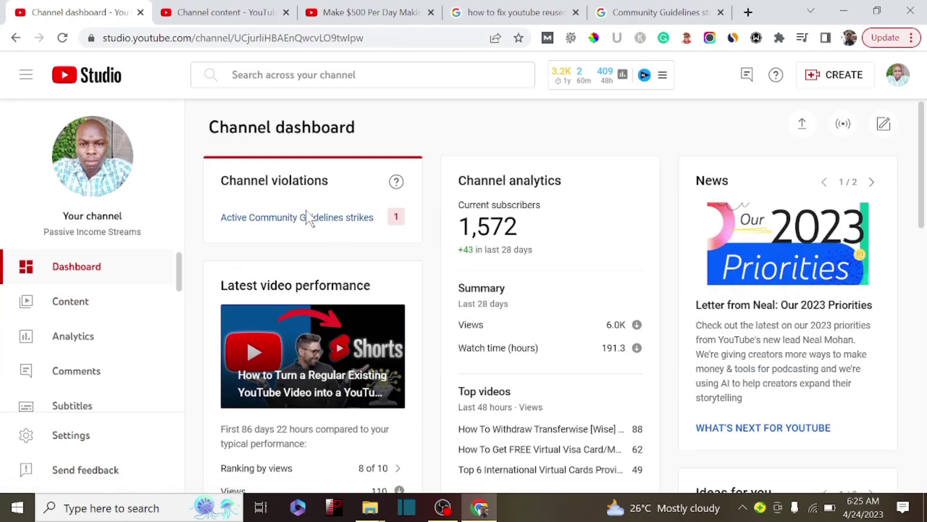
Open the active Community Guidelines strikes details and scroll through the strikes dialog
click(249, 223)
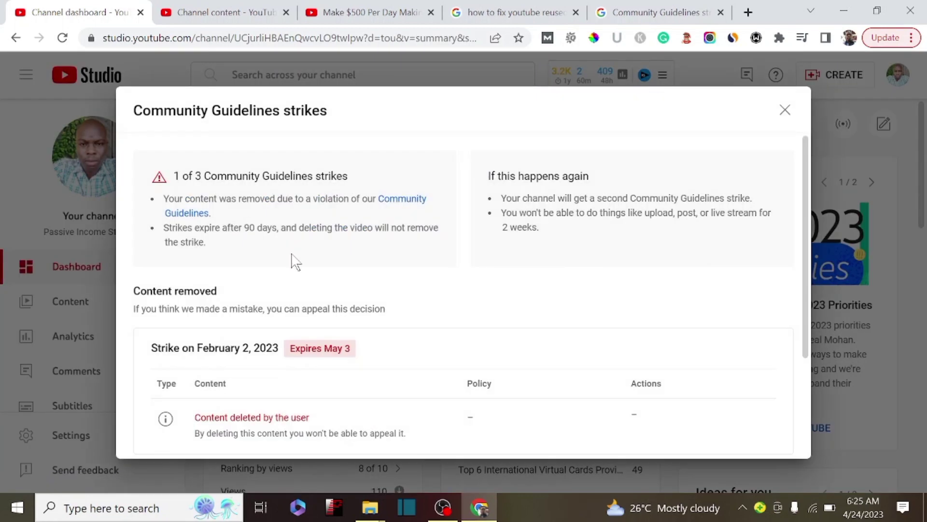
scroll(292, 265, down, 3)
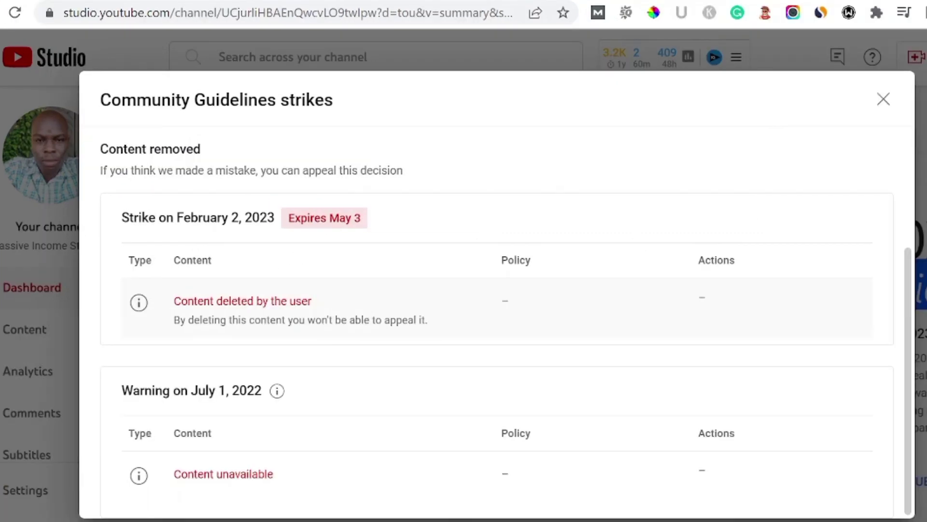
scroll(321, 342, up, 2)
scroll(321, 341, down, 2)
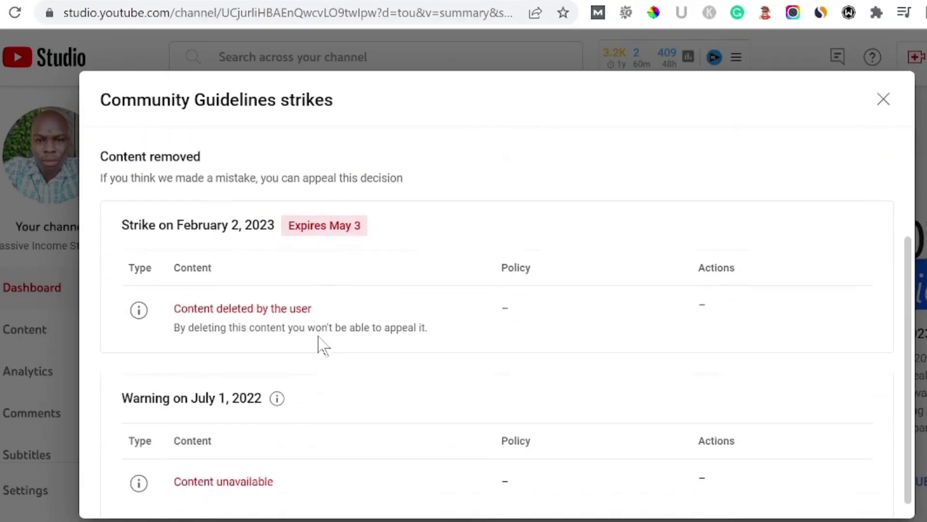
scroll(320, 344, up, 2)
Return to the strike details from the other tabs, then move to the strikes help article
scroll(321, 344, up, 2)
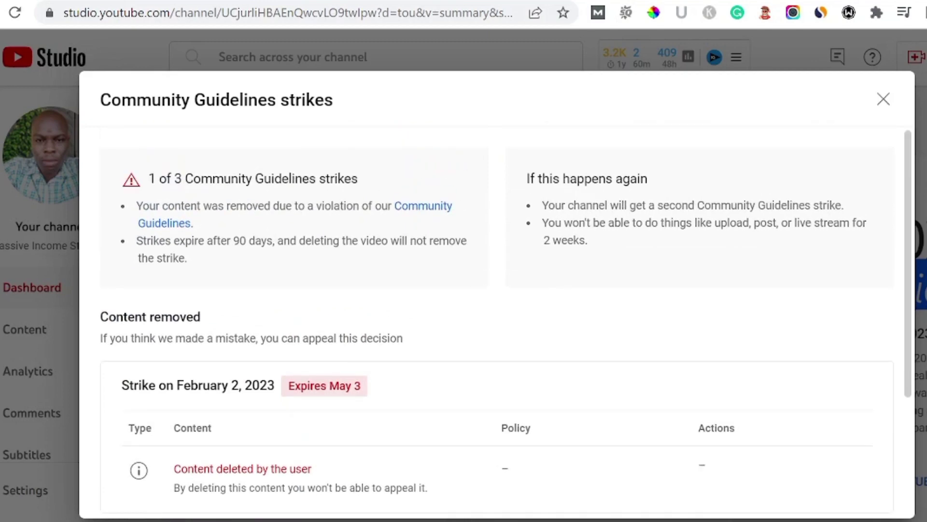
click(398, 2)
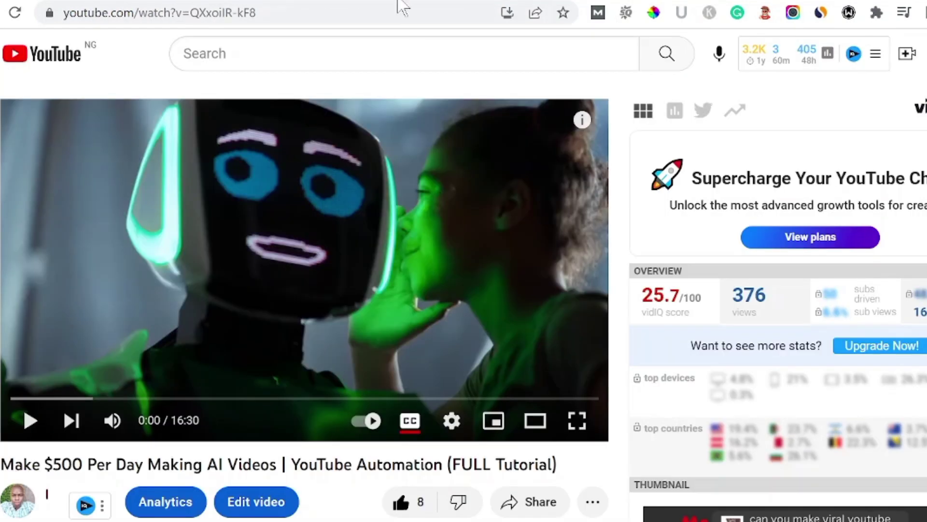
click(158, 1)
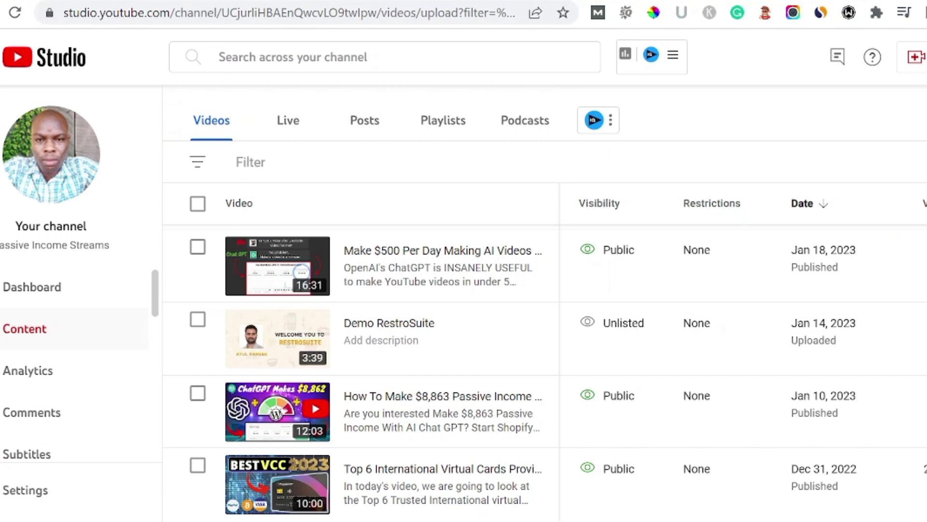
click(266, 2)
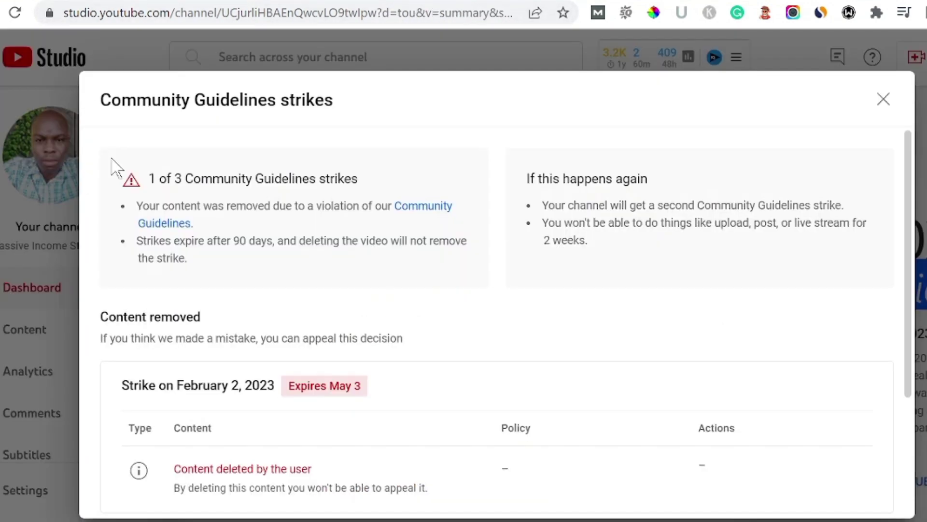
scroll(260, 312, down, 3)
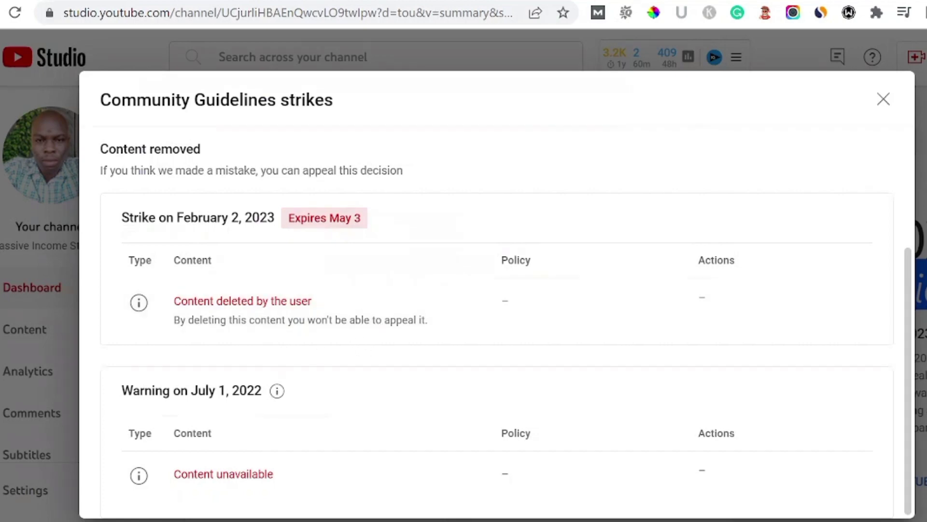
key(ctrl+Tab)
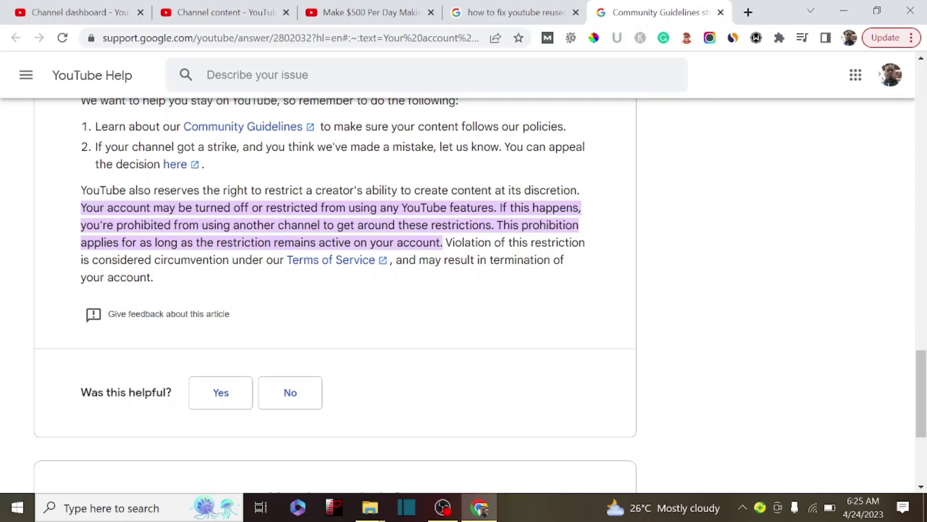
Scroll the strikes help article to 'Third Strike' and 'What to do when you get a strike'
scroll(414, 244, down, 3)
scroll(414, 244, up, 4)
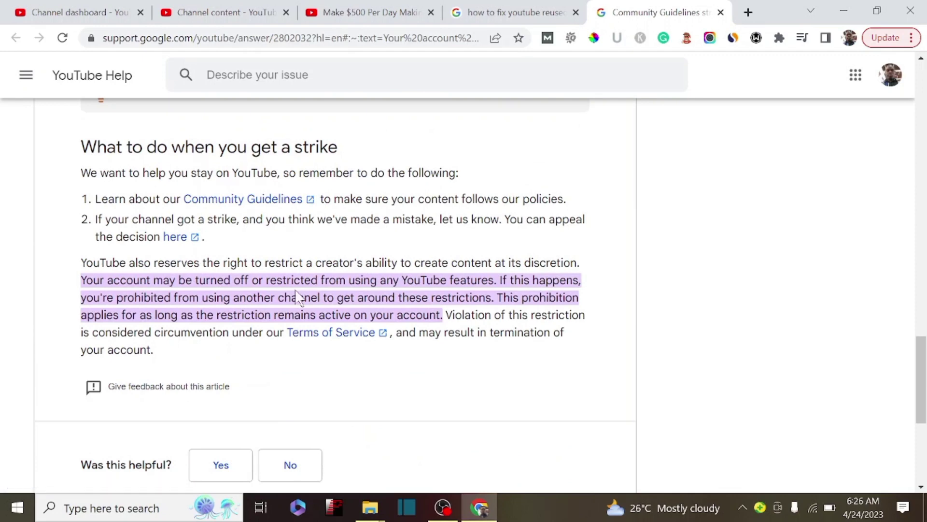
scroll(298, 296, down, 3)
scroll(298, 296, up, 6)
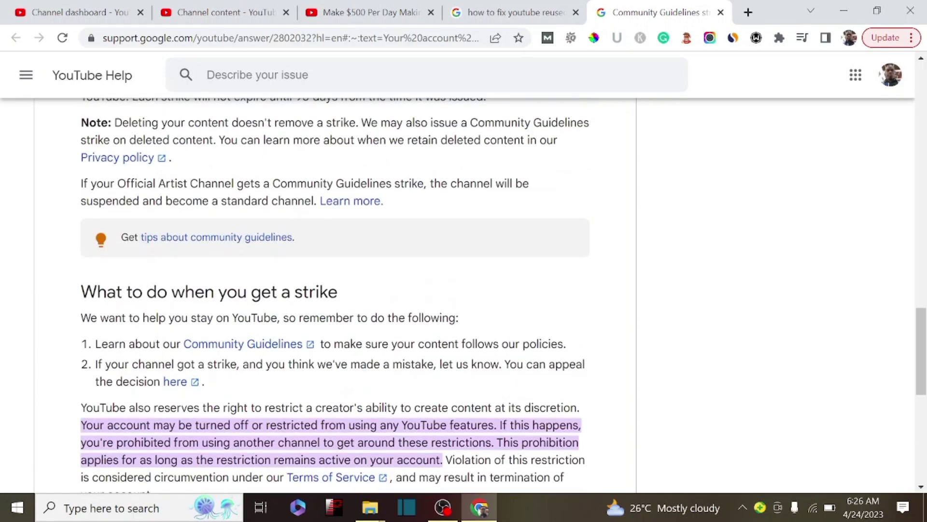
scroll(334, 290, down, 3)
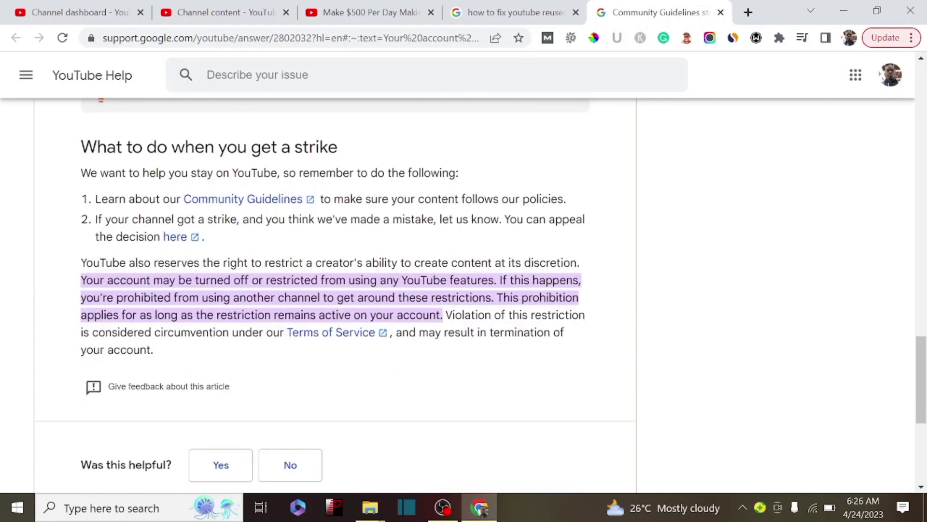
scroll(288, 309, up, 5)
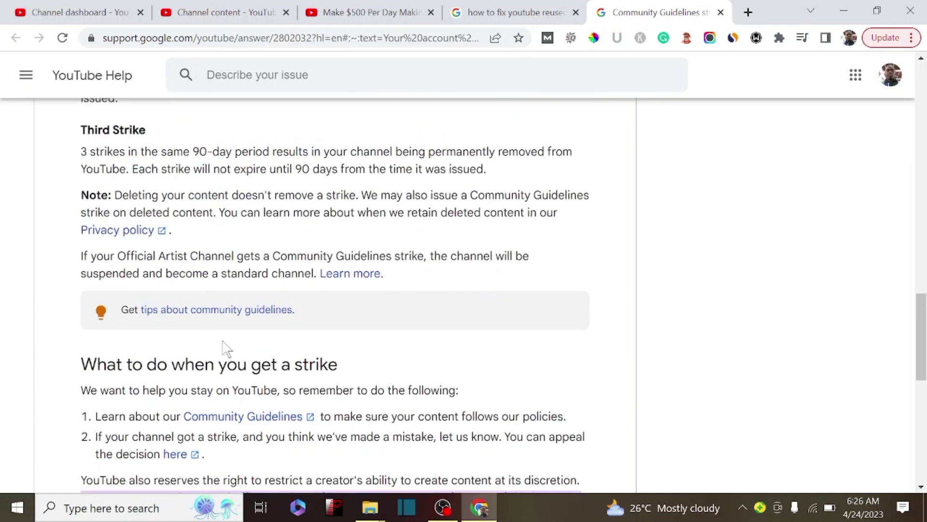